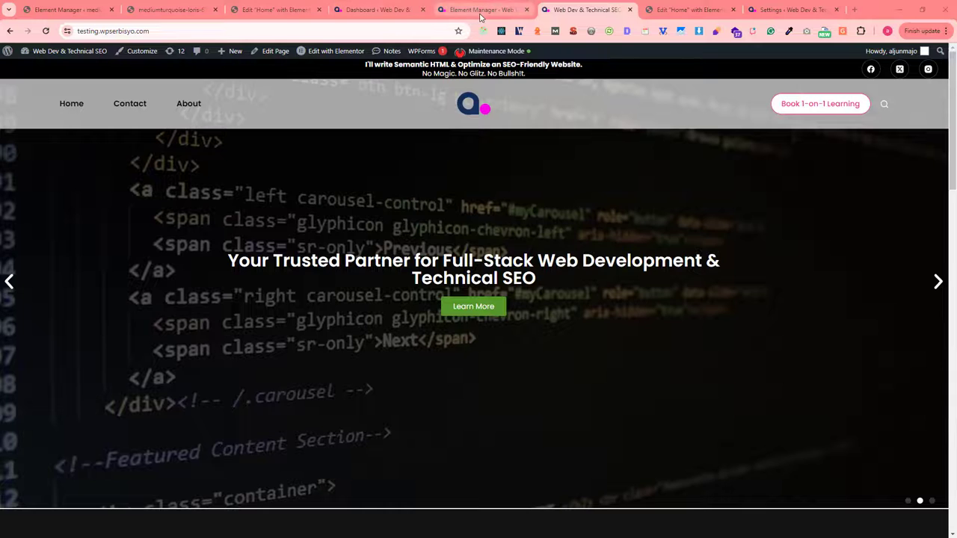
Step: Show the Element Manager widget list with Carousel and its enabled toggles
{"action": "left_click", "coordinate": [481, 13]}
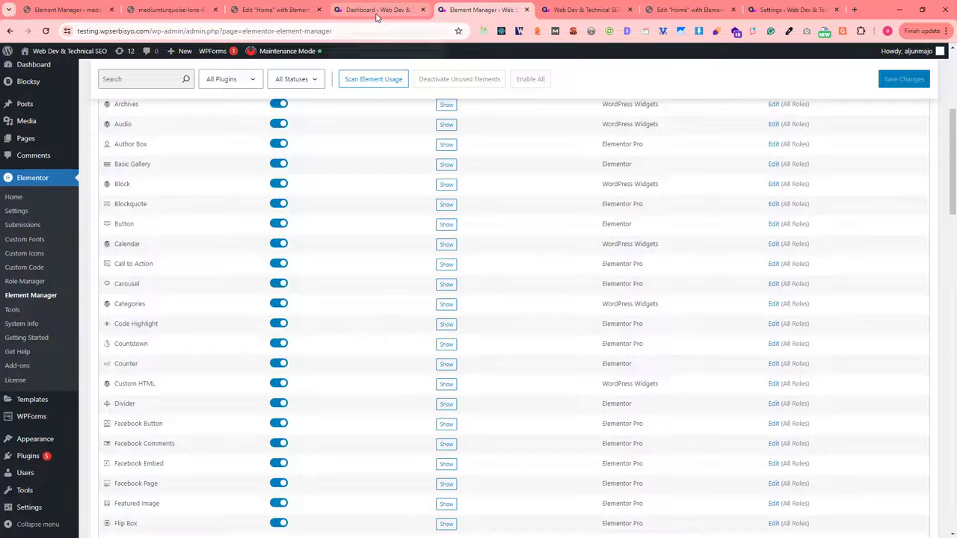
Step: Open Installed Plugins in a new tab and check that Elementor and Elementor Pro are listed
{"action": "left_click", "coordinate": [378, 12]}
{"action": "mouse_move", "coordinate": [31, 302]}
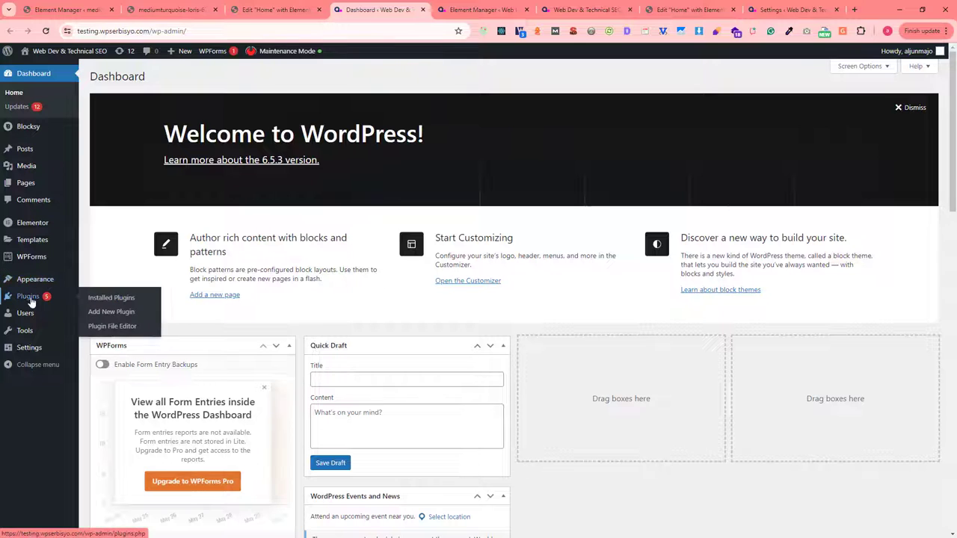
{"action": "right_click", "coordinate": [110, 305]}
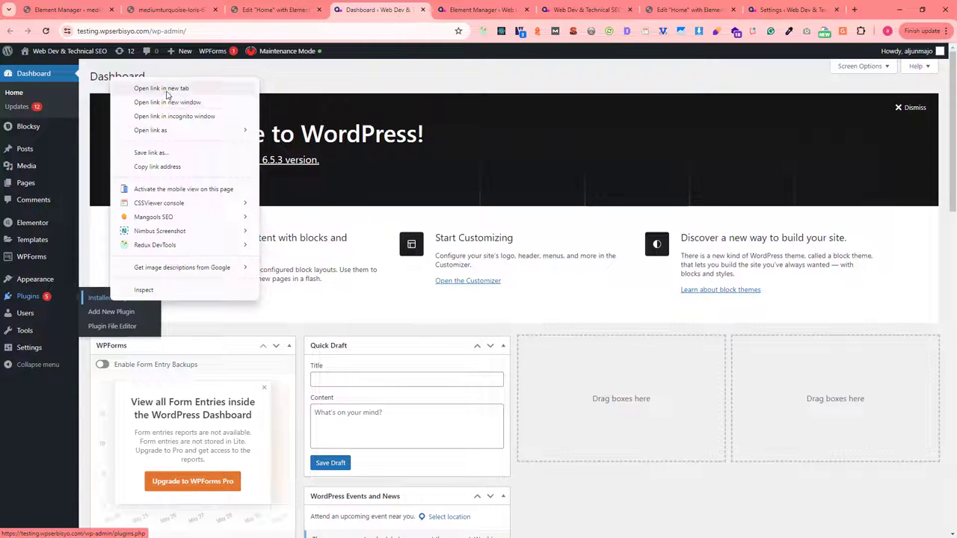
{"action": "left_click", "coordinate": [168, 88]}
{"action": "left_click", "coordinate": [431, 12]}
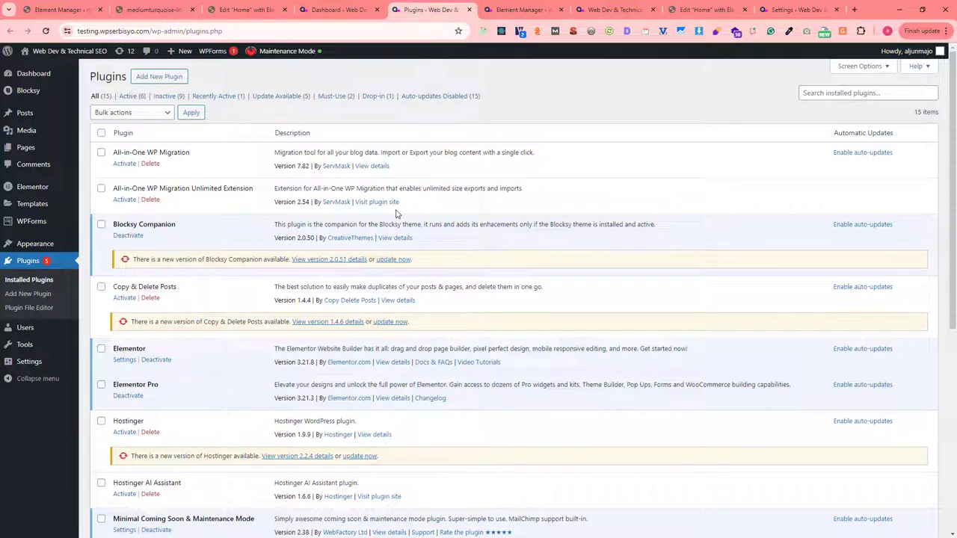
{"action": "scroll", "coordinate": [396, 215], "scroll_direction": "down", "scroll_amount": 1}
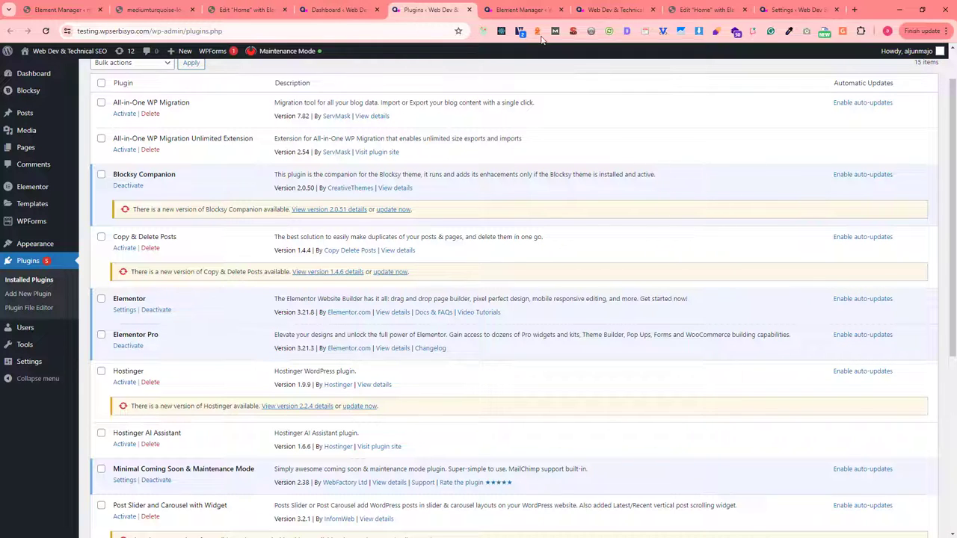
Step: View the site's live homepage with its cycling hero carousel
{"action": "left_click", "coordinate": [618, 11]}
{"action": "left_click", "coordinate": [676, 10]}
{"action": "left_click", "coordinate": [613, 10]}
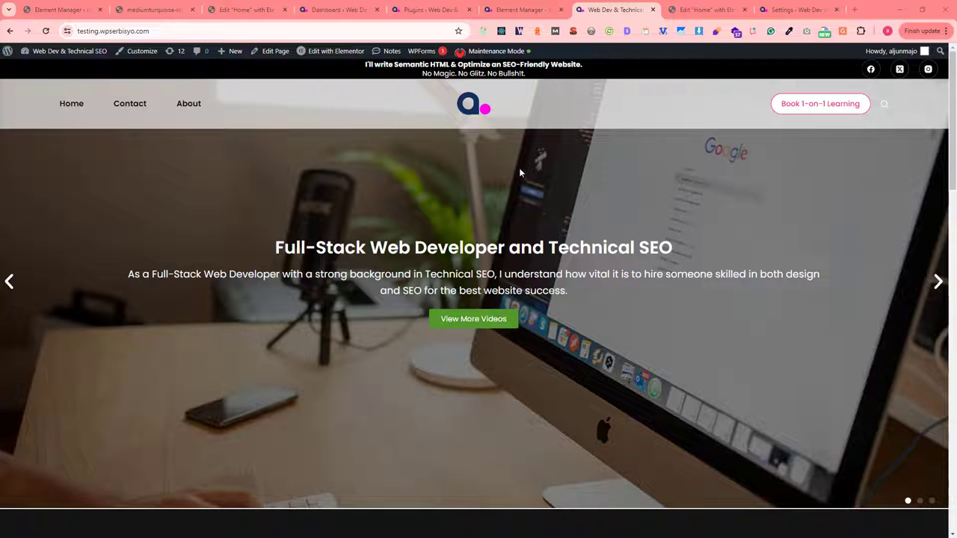
Step: Drag the Carousel widget onto the home page canvas in the editor
{"action": "left_click", "coordinate": [516, 15]}
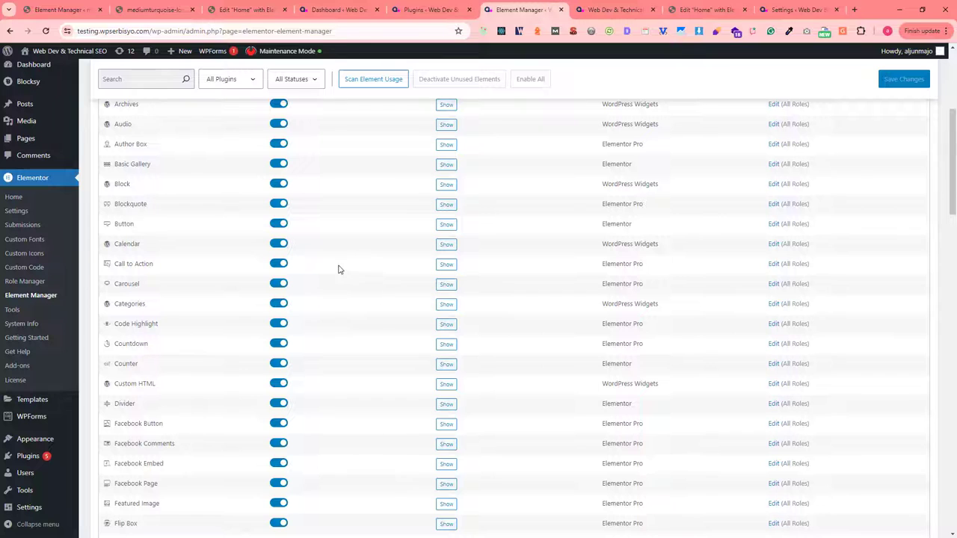
{"action": "left_click", "coordinate": [704, 10]}
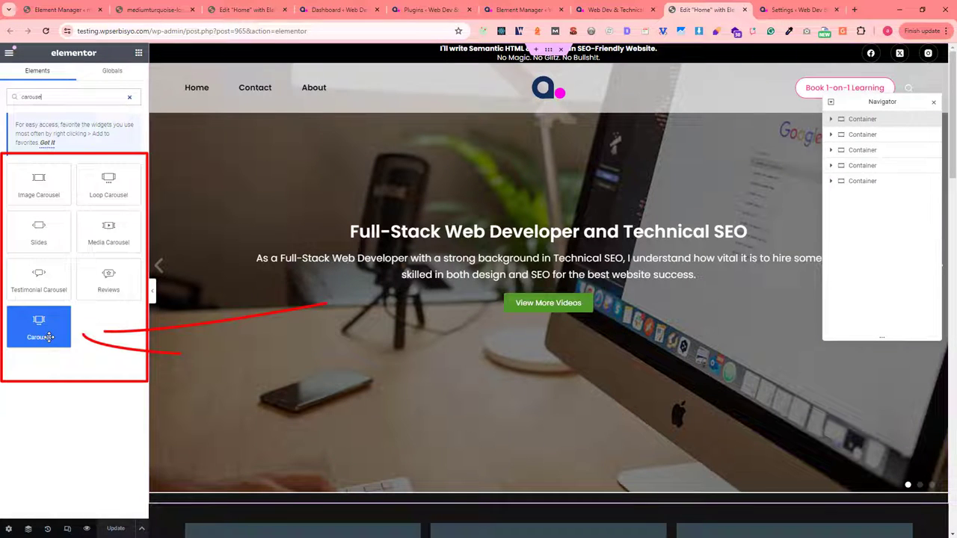
{"action": "left_click_drag", "start_coordinate": [39, 329], "coordinate": [530, 286]}
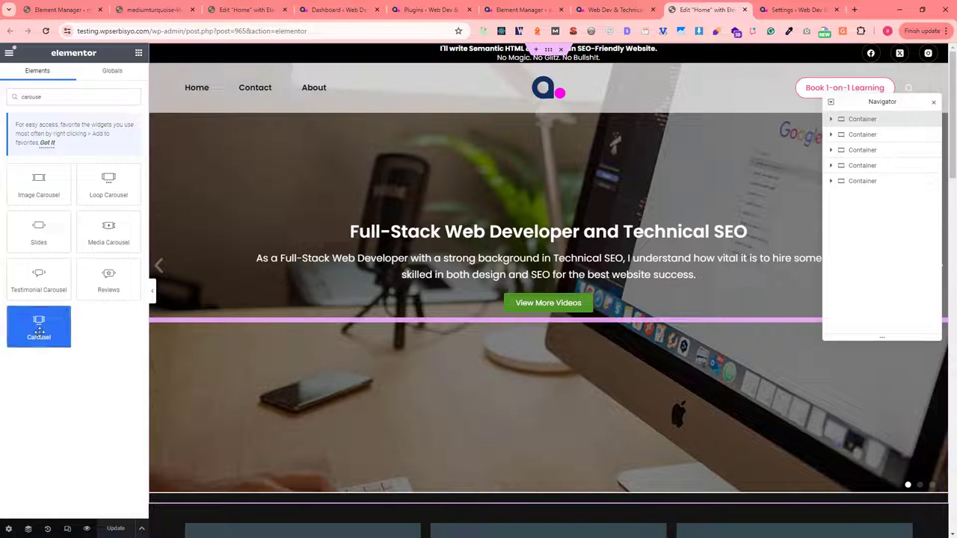
Step: Return to the plugins list showing Elementor 3.21.8 and Elementor Pro 3.21.3 active
{"action": "left_click", "coordinate": [609, 9]}
{"action": "left_click", "coordinate": [519, 8]}
{"action": "key", "text": "ctrl+shift+Tab"}
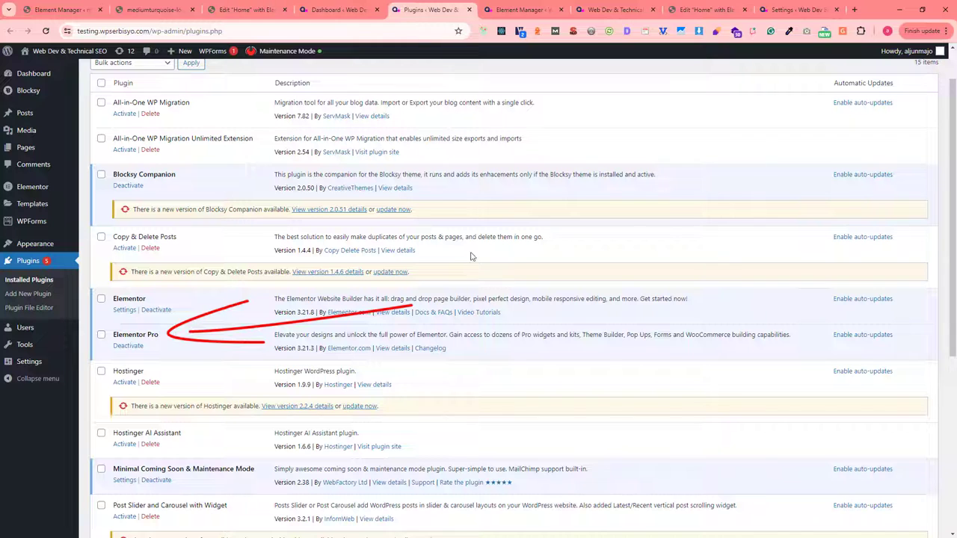
Step: Check on Elementor's Features settings that Nested Elements is Active
{"action": "key", "text": "ctrl+Tab"}
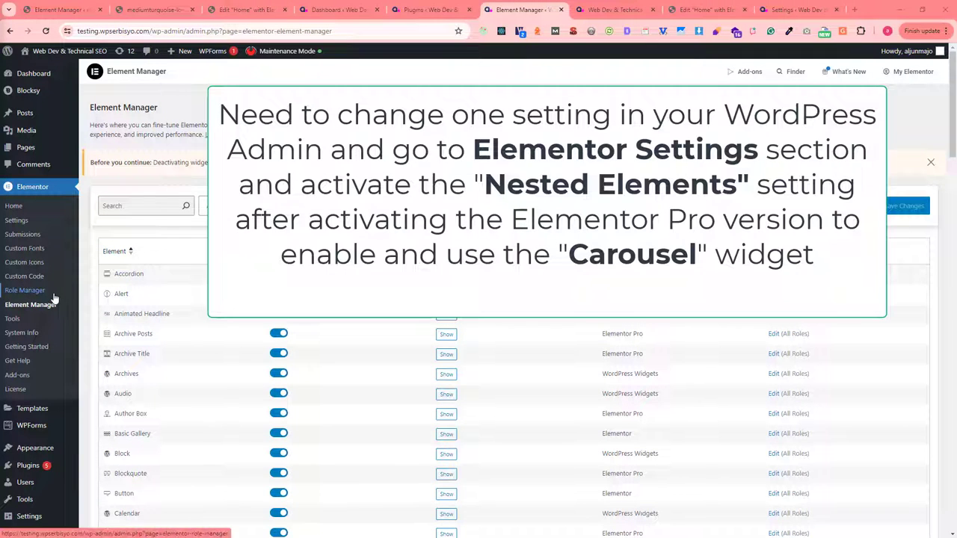
{"action": "left_click", "coordinate": [18, 221]}
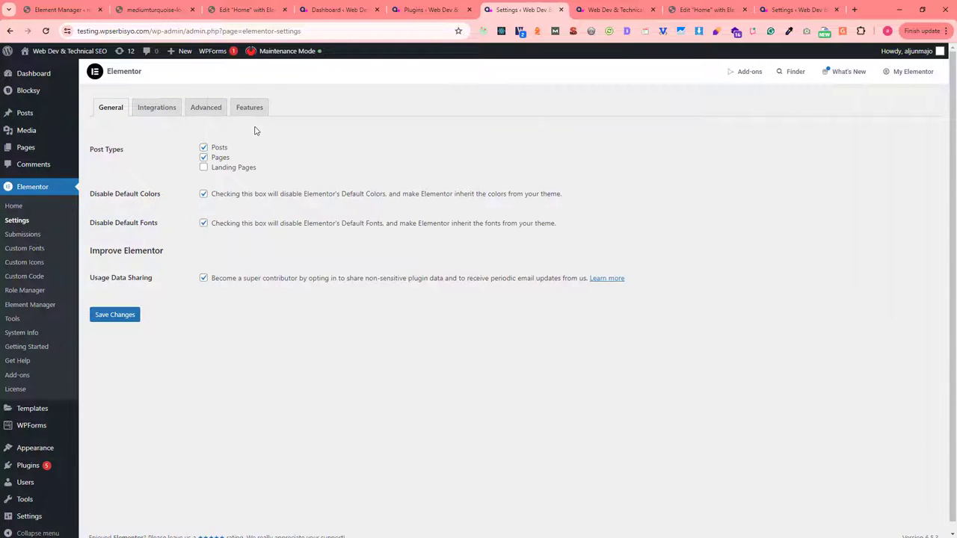
{"action": "left_click", "coordinate": [249, 110]}
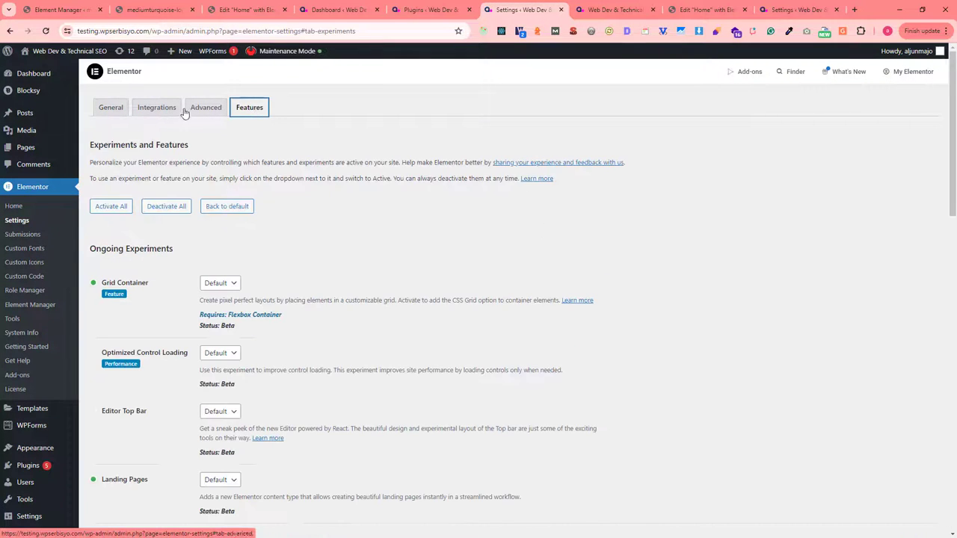
{"action": "scroll", "coordinate": [202, 369], "scroll_direction": "down", "scroll_amount": 2}
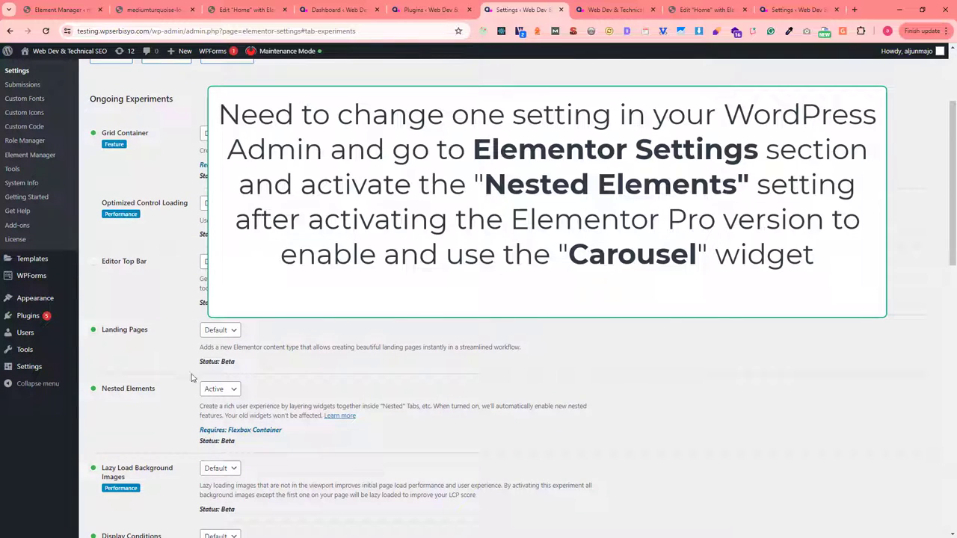
{"action": "scroll", "coordinate": [516, 337], "scroll_direction": "up", "scroll_amount": 2}
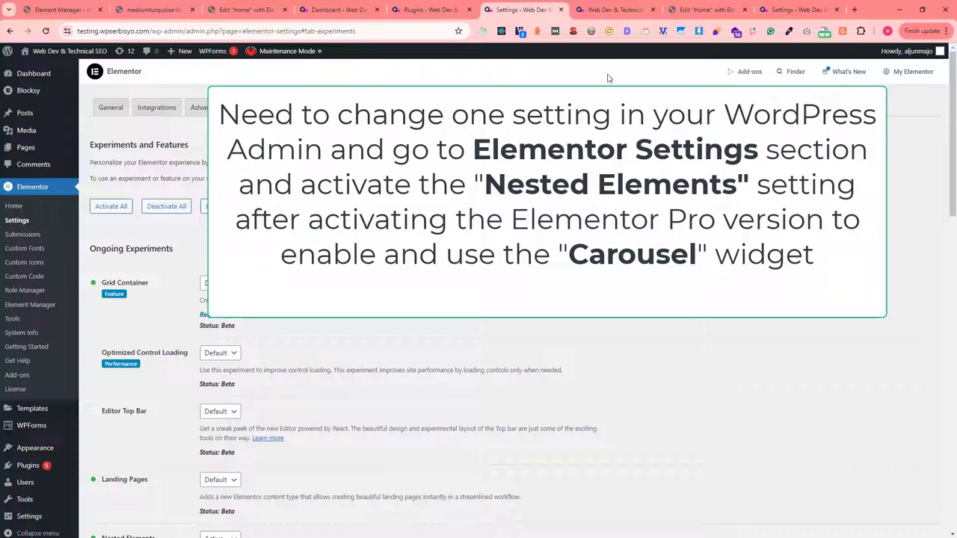
Step: Open the second site's 'Hope For Humanity' home page in the Elementor editor
{"action": "left_click", "coordinate": [626, 21]}
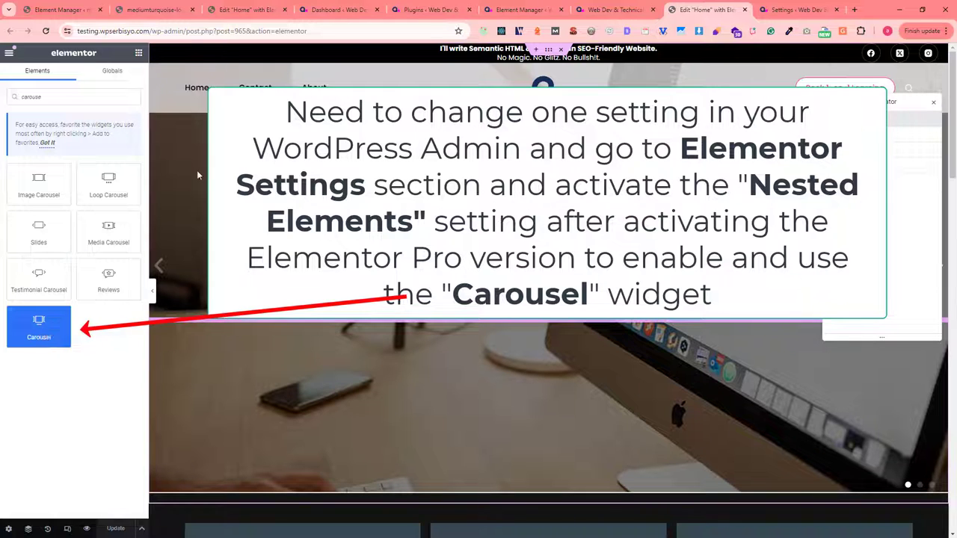
{"action": "left_click", "coordinate": [217, 10]}
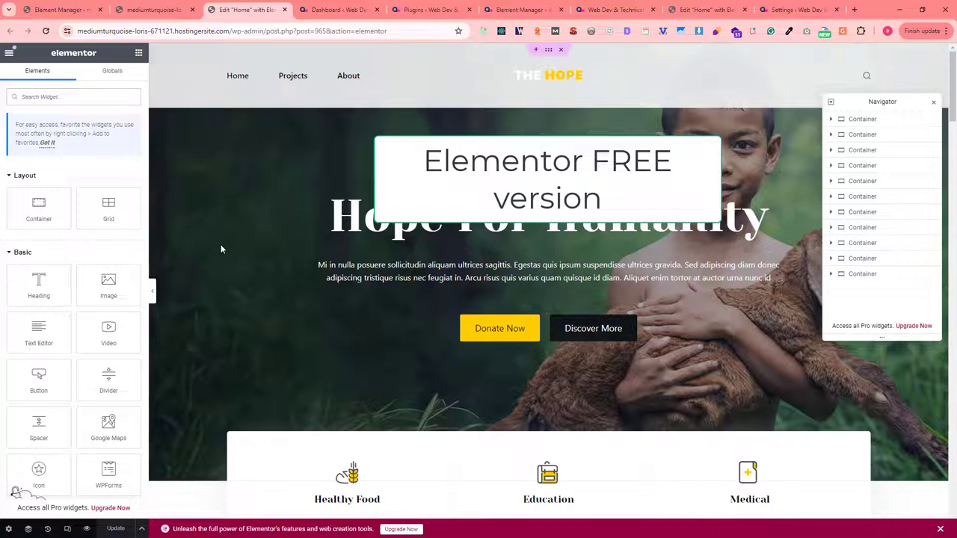
{"action": "left_click", "coordinate": [598, 10]}
Step: Compare the first and second sites' Element Manager pages and editors
{"action": "left_click", "coordinate": [523, 10]}
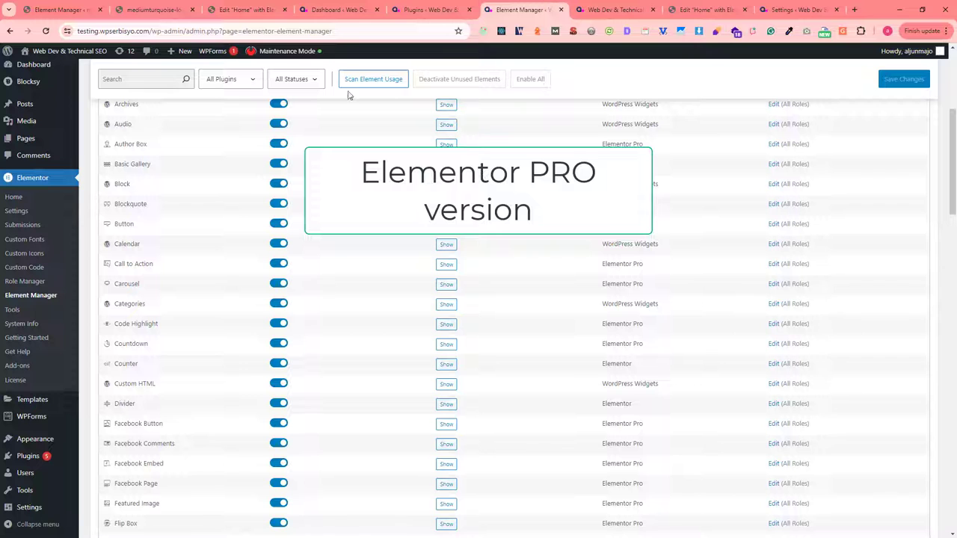
{"action": "left_click", "coordinate": [247, 10]}
{"action": "left_click", "coordinate": [169, 13]}
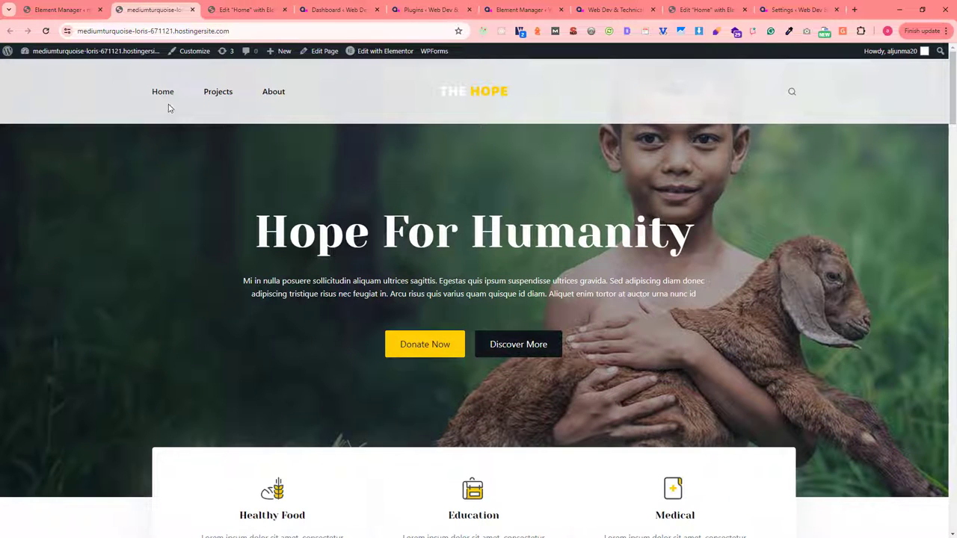
{"action": "left_click", "coordinate": [104, 8]}
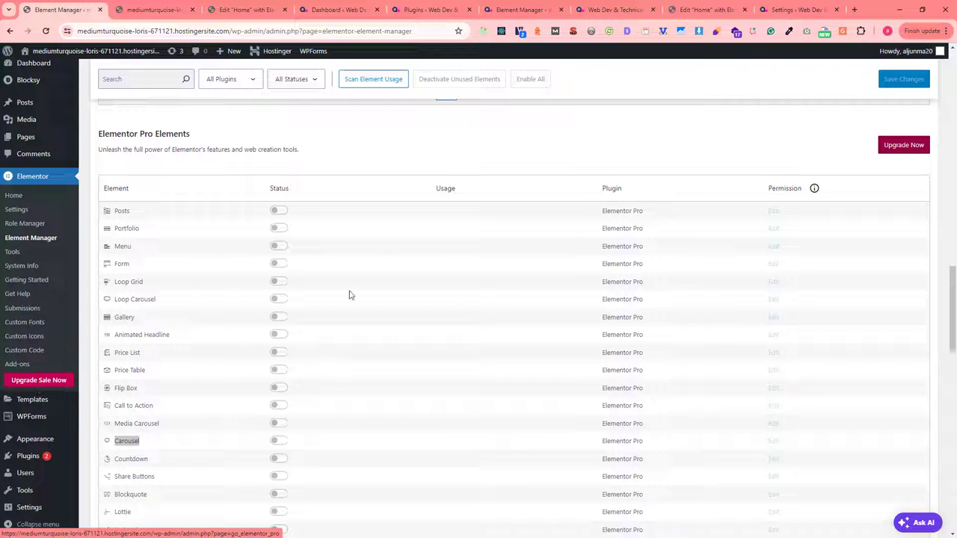
{"action": "left_click", "coordinate": [701, 10]}
{"action": "left_click", "coordinate": [518, 11]}
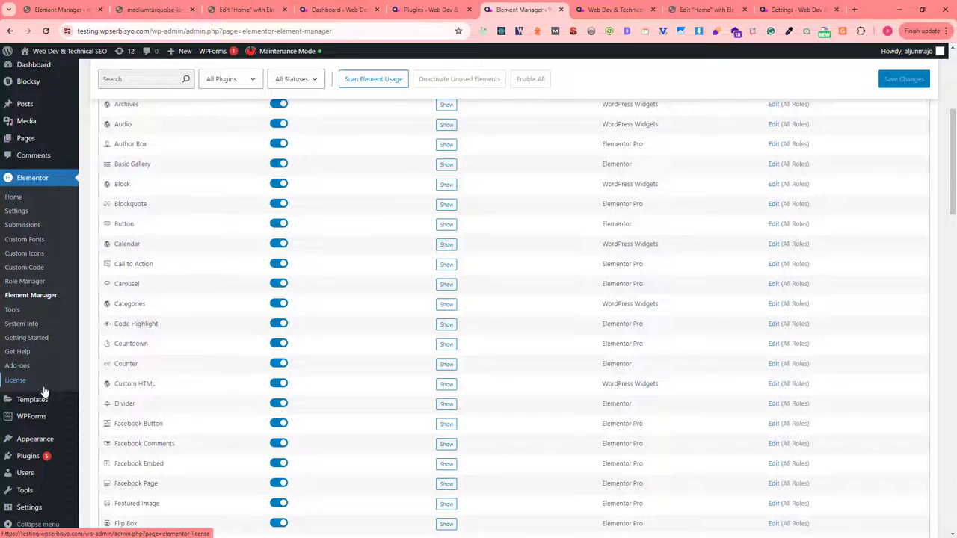
Step: Search the free site's editor widgets for 'carou', showing Carousel locked as Pro-only
{"action": "left_click", "coordinate": [72, 15]}
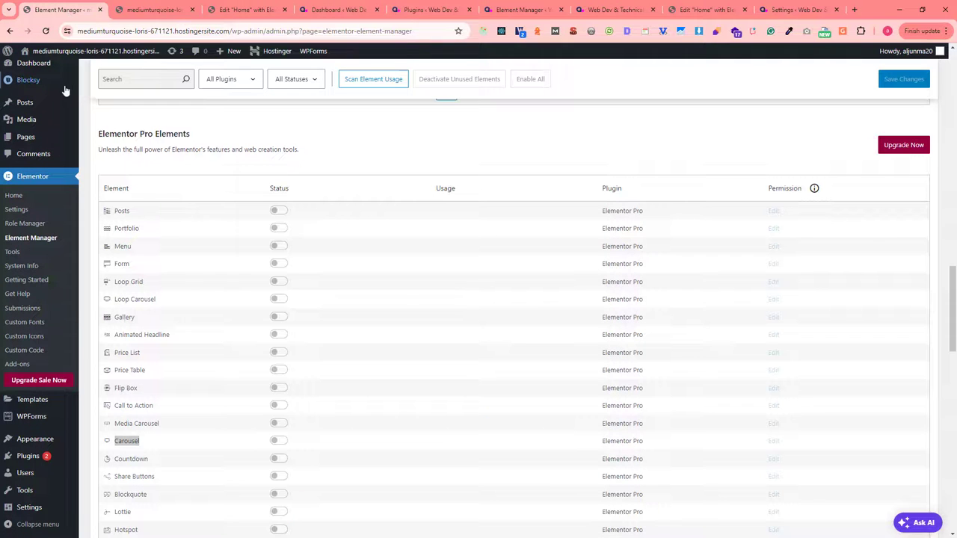
{"action": "left_click", "coordinate": [142, 17]}
{"action": "left_click", "coordinate": [241, 9]}
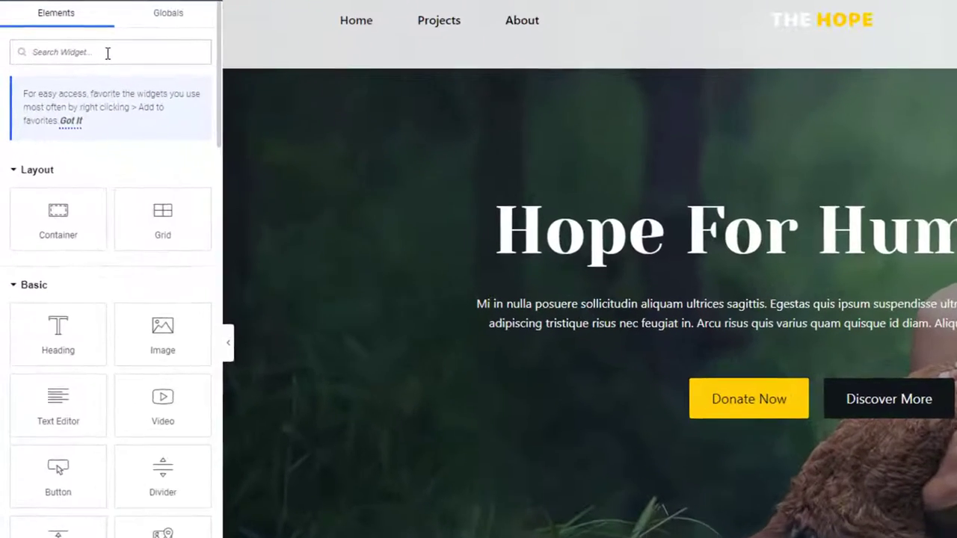
{"action": "left_click", "coordinate": [107, 53]}
{"action": "type", "text": "carou"}
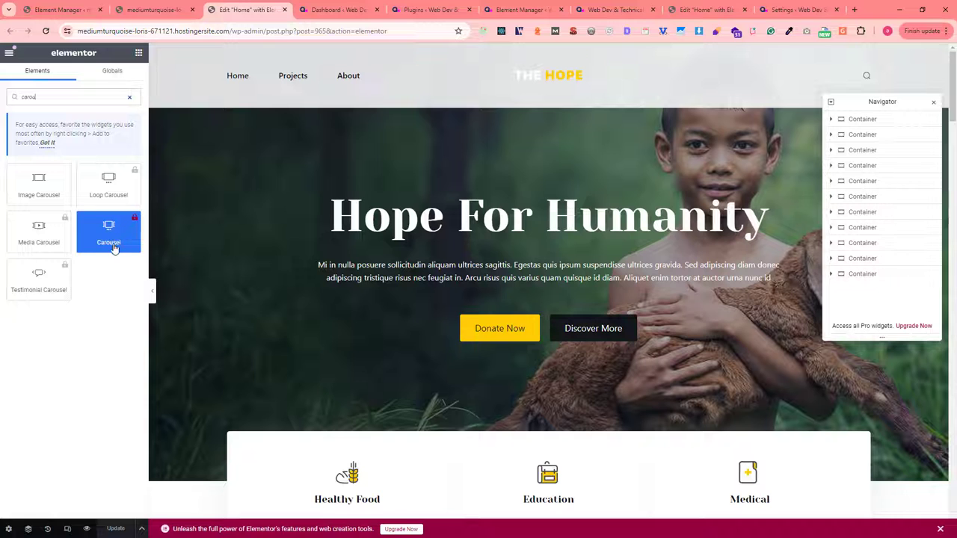
{"action": "left_click", "coordinate": [523, 9]}
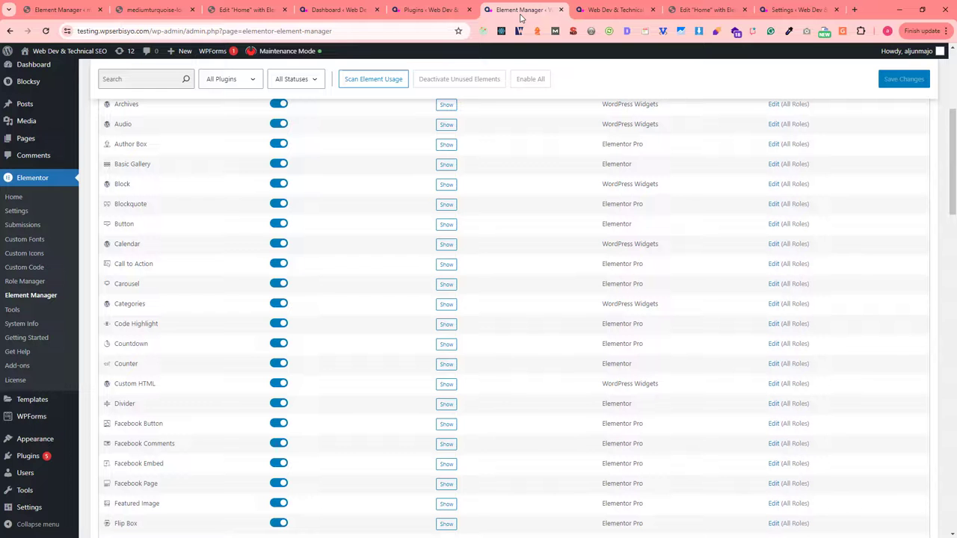
{"action": "left_click", "coordinate": [702, 10]}
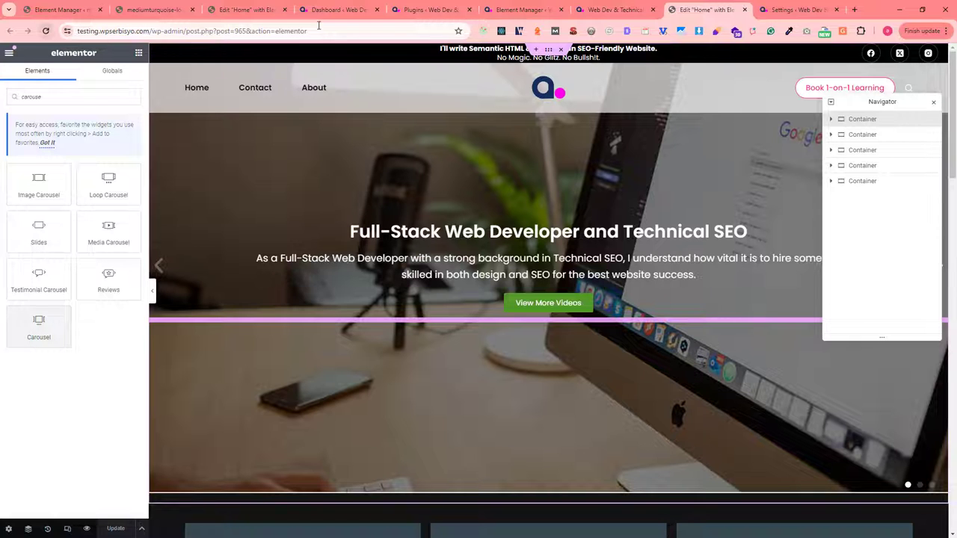
{"action": "left_click", "coordinate": [523, 10]}
{"action": "left_click", "coordinate": [430, 10]}
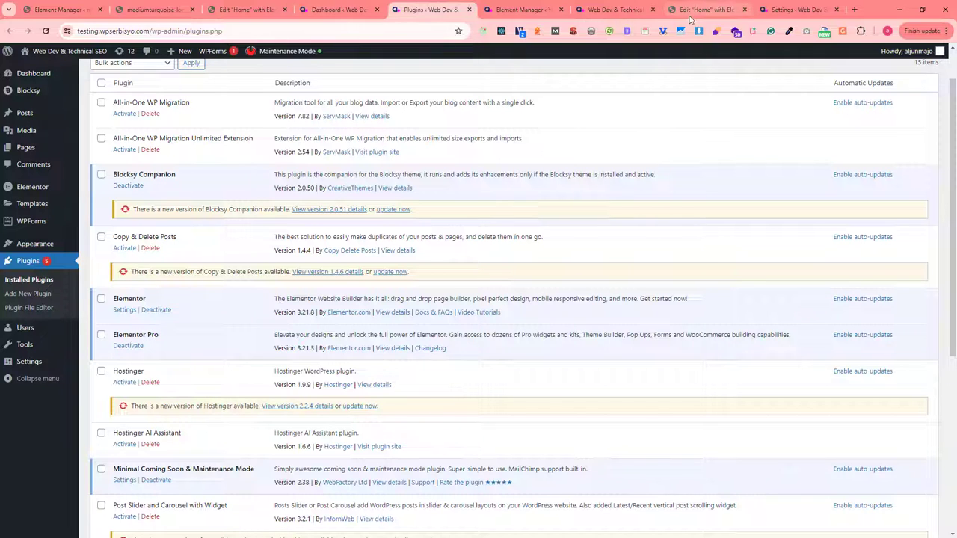
{"action": "left_click", "coordinate": [703, 9]}
{"action": "left_click", "coordinate": [44, 31]}
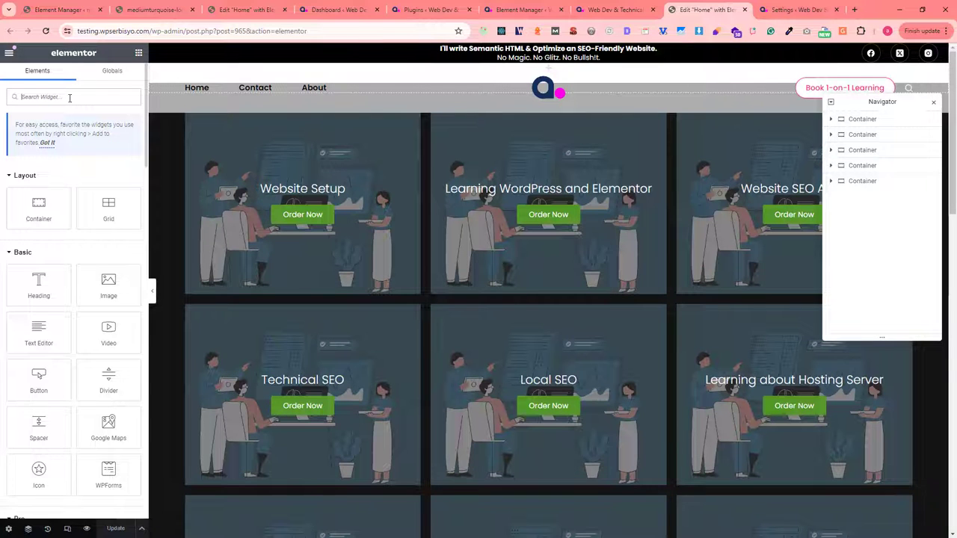
{"action": "type", "text": "carouse"}
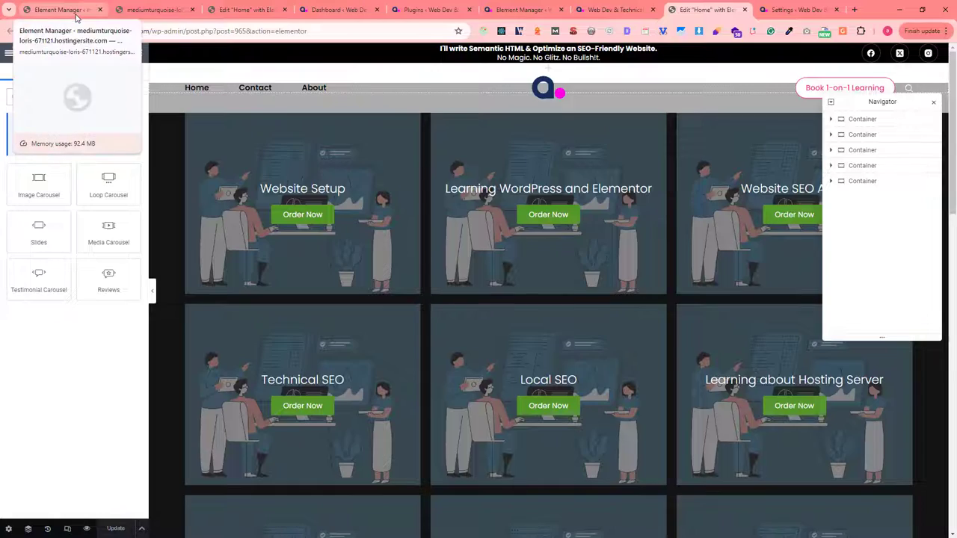
{"action": "left_click", "coordinate": [75, 16]}
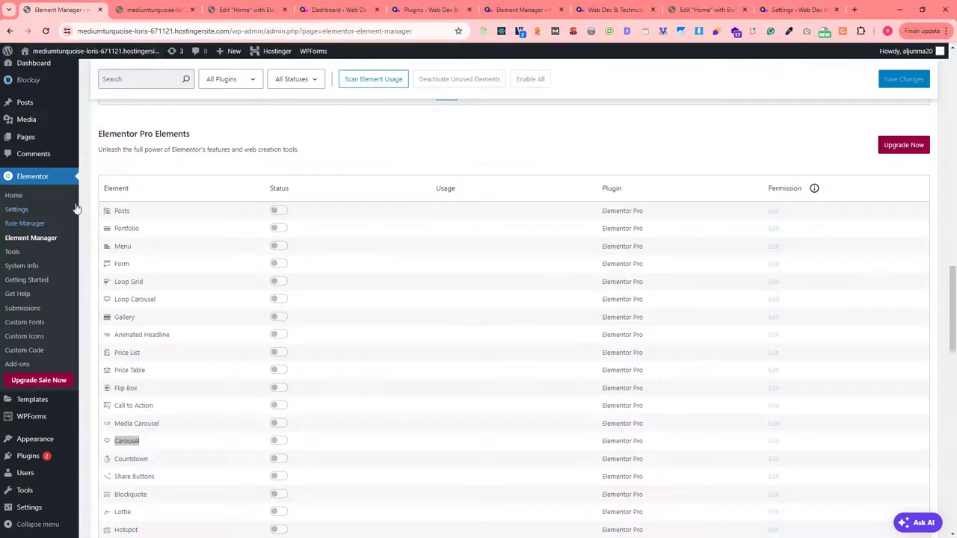
{"action": "left_click", "coordinate": [154, 11]}
{"action": "left_click", "coordinate": [234, 11]}
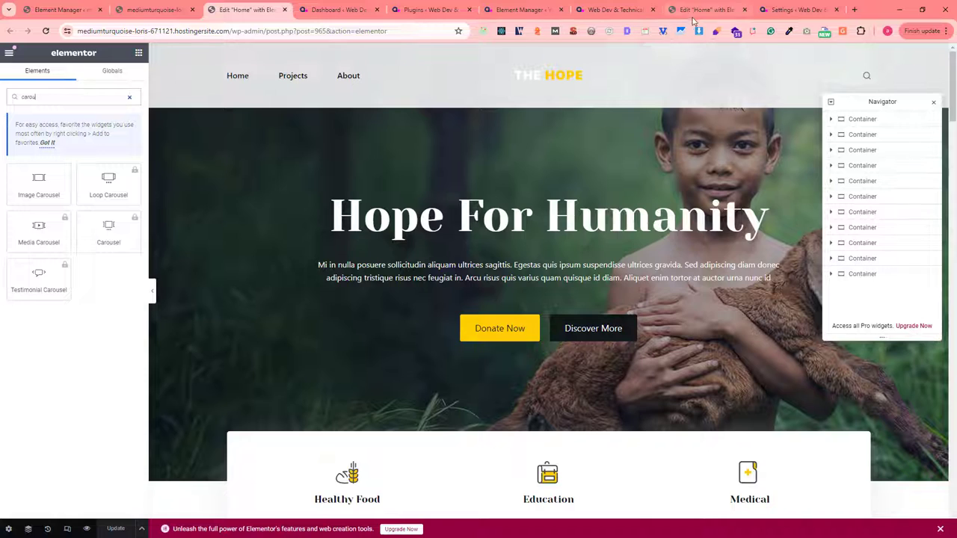
{"action": "left_click", "coordinate": [699, 11]}
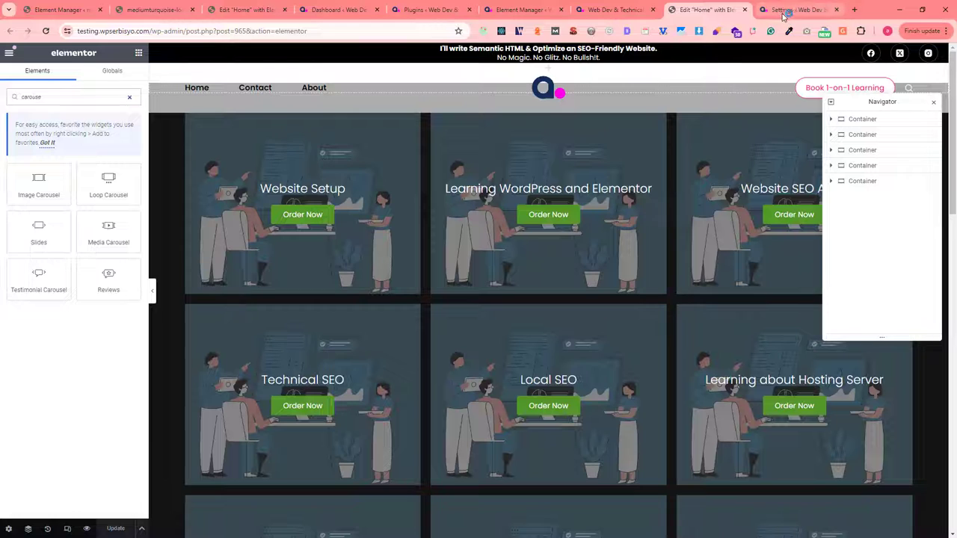
Step: Open Elementor's Settings page, General tab, from the Element Manager
{"action": "left_click", "coordinate": [527, 11]}
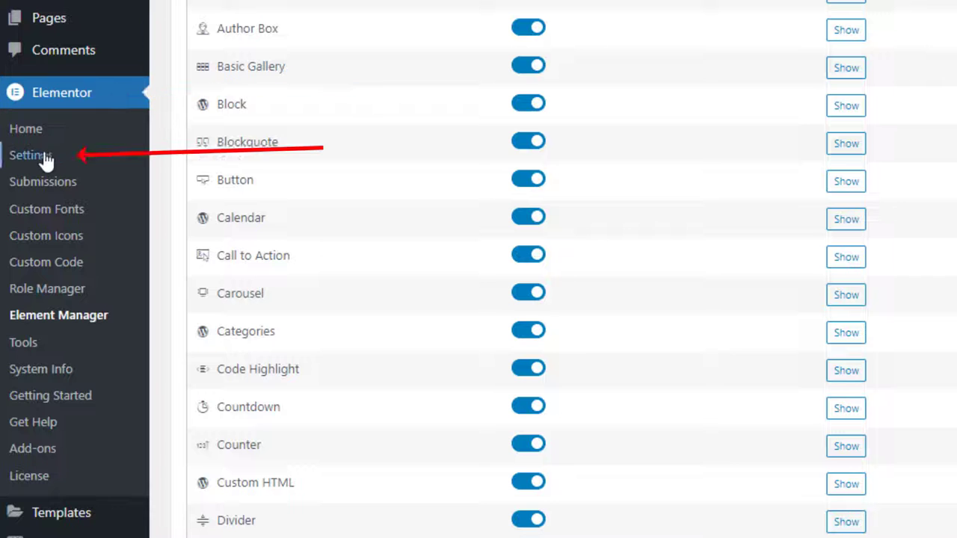
{"action": "left_click", "coordinate": [42, 158]}
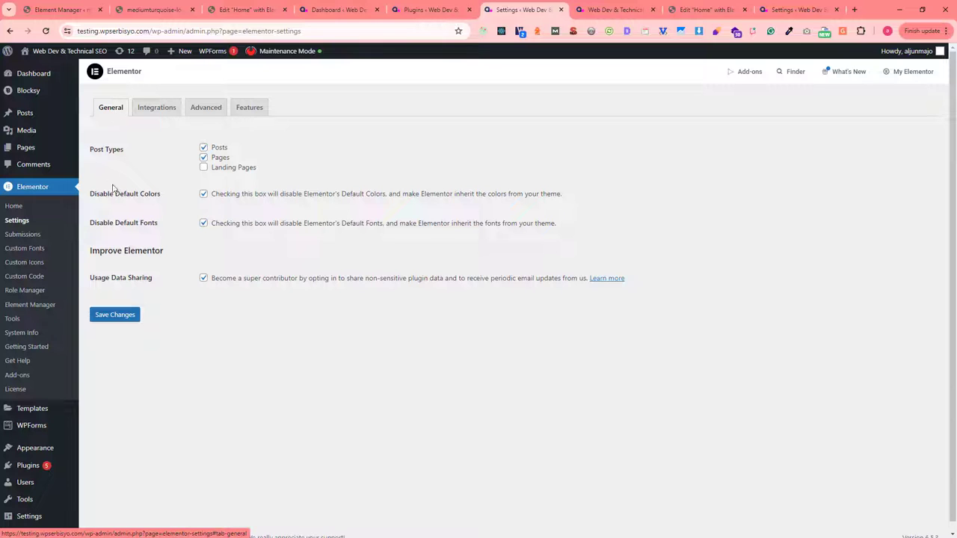
Step: Set Nested Elements to Active on the Features tab and save the changes
{"action": "left_click", "coordinate": [253, 109]}
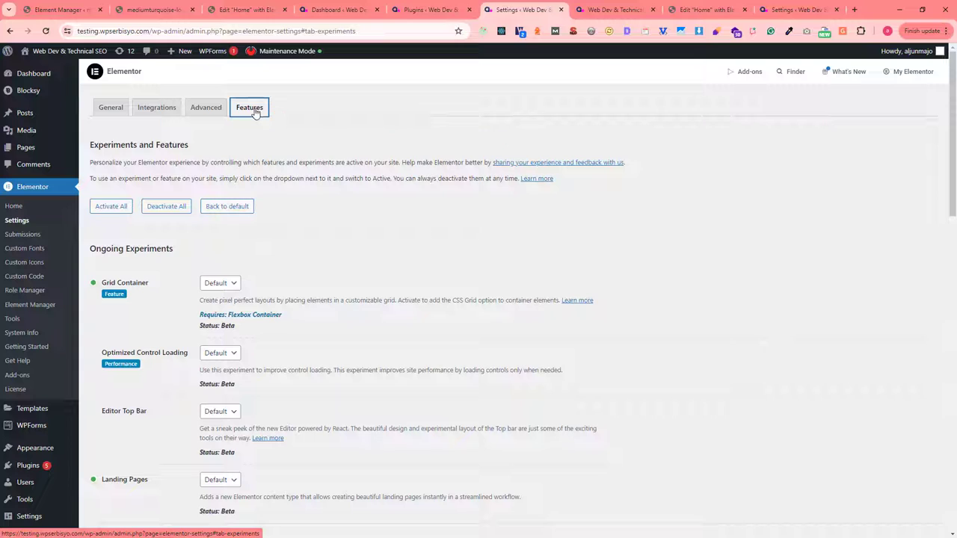
{"action": "scroll", "coordinate": [300, 201], "scroll_direction": "down", "scroll_amount": 4}
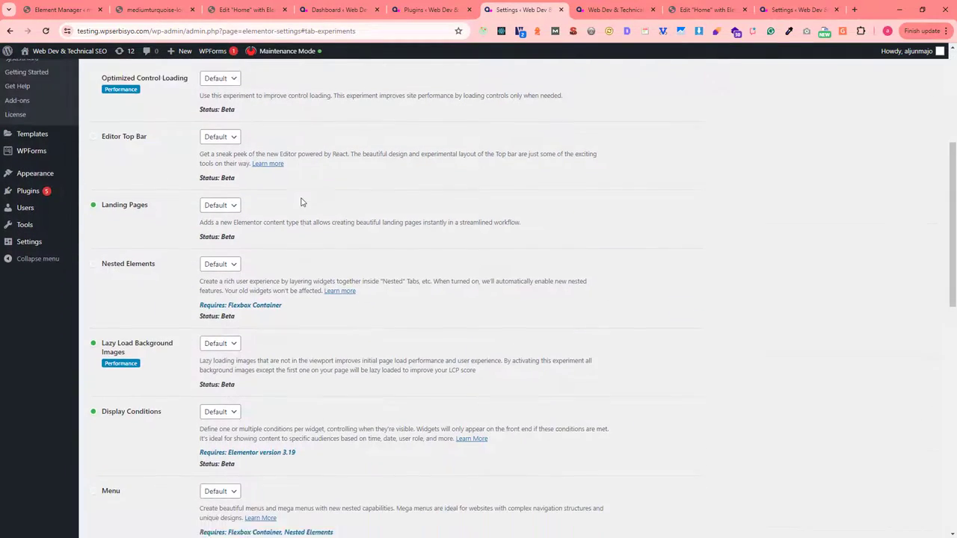
{"action": "scroll", "coordinate": [302, 202], "scroll_direction": "down", "scroll_amount": 1}
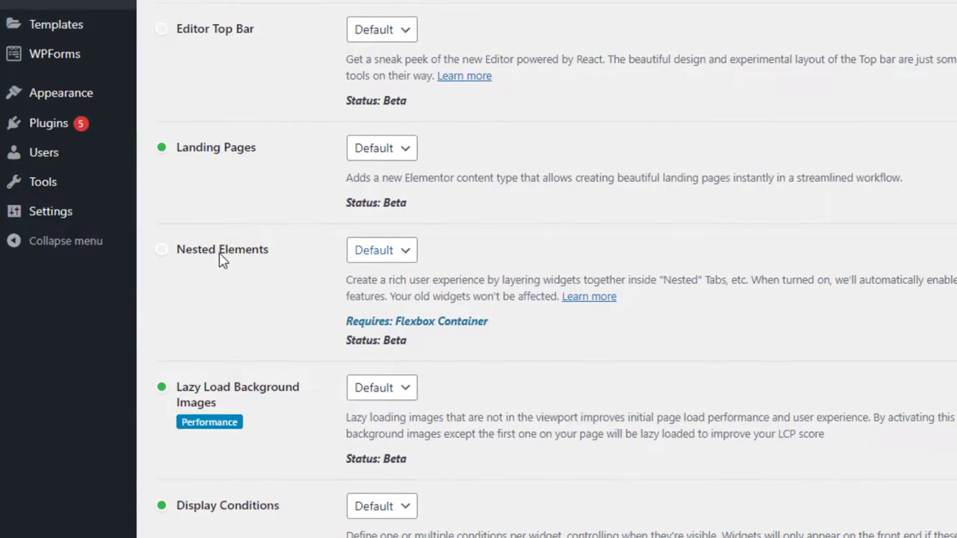
{"action": "left_click", "coordinate": [389, 260]}
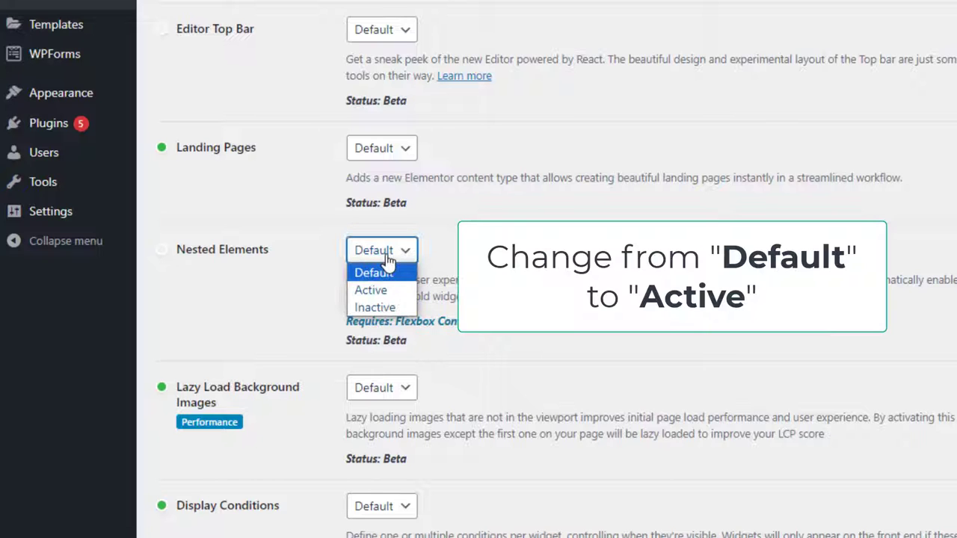
{"action": "left_click", "coordinate": [371, 290]}
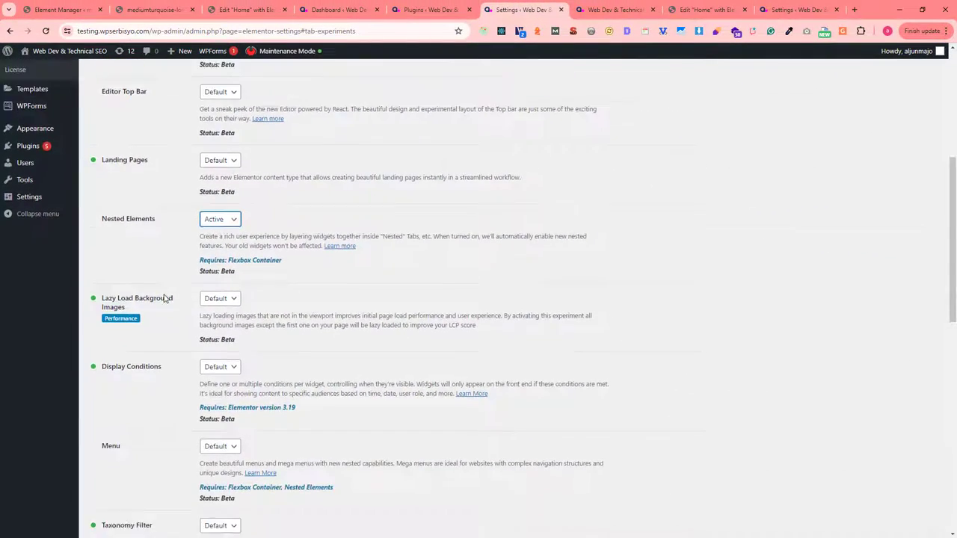
{"action": "scroll", "coordinate": [169, 337], "scroll_direction": "down", "scroll_amount": 15}
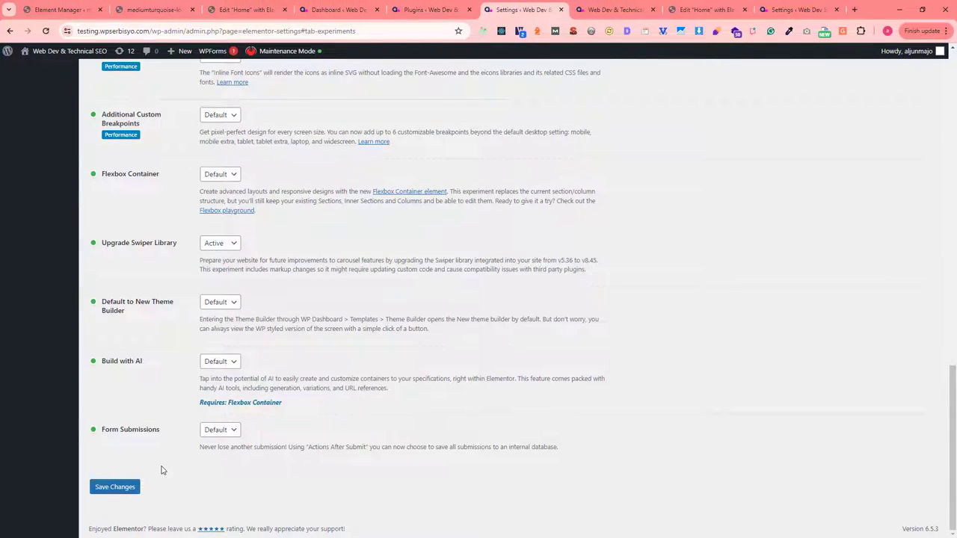
{"action": "left_click", "coordinate": [113, 491]}
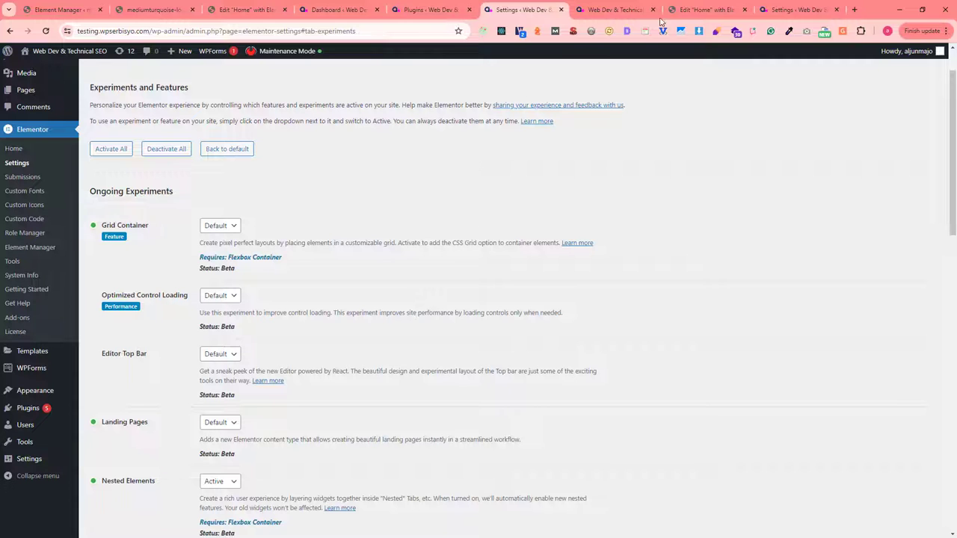
{"action": "left_click", "coordinate": [699, 10]}
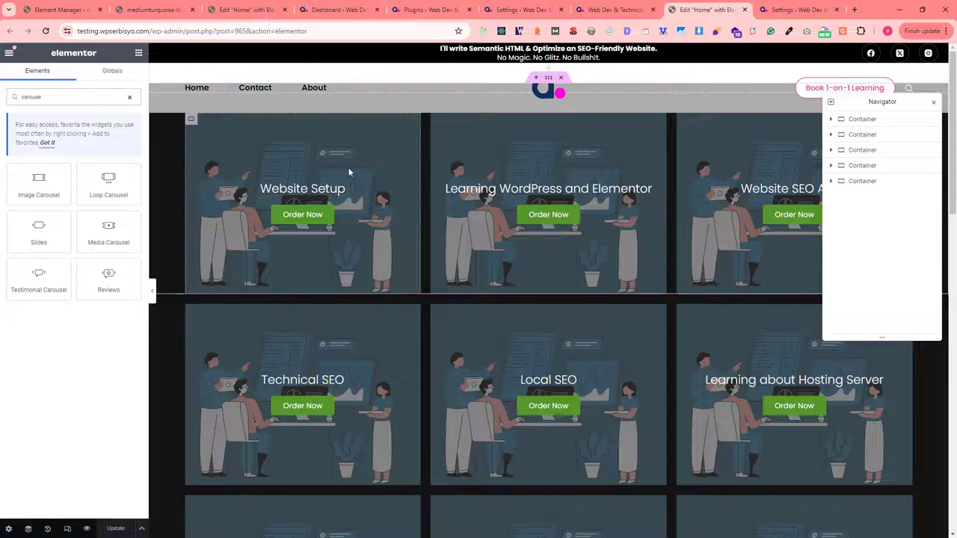
Step: Reload the home page editor, then recheck that Nested Elements is still Active
{"action": "left_click", "coordinate": [46, 31]}
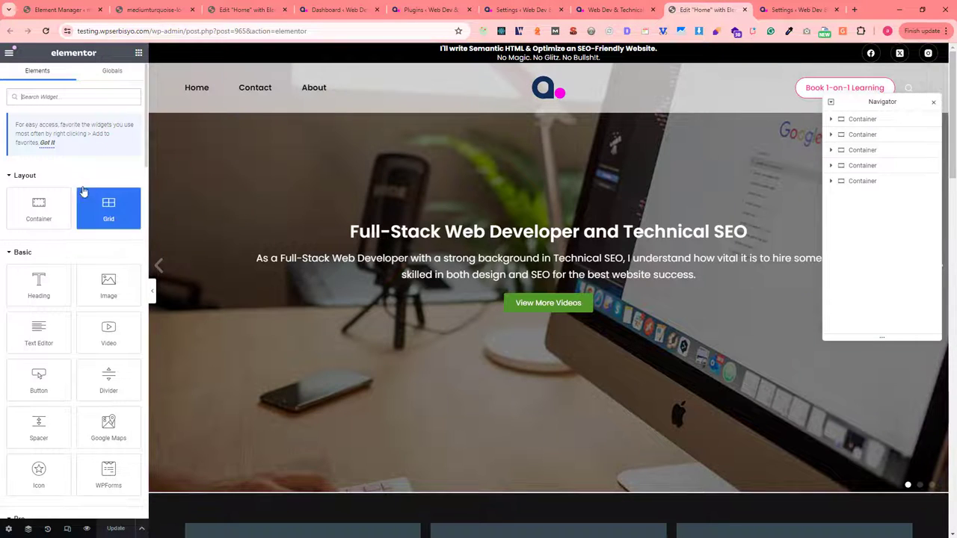
{"action": "left_click", "coordinate": [523, 9]}
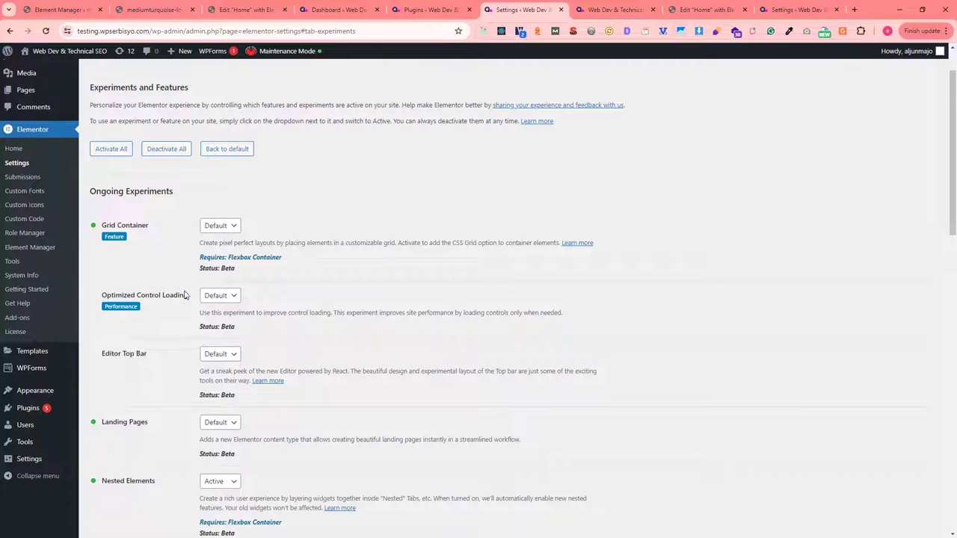
{"action": "scroll", "coordinate": [179, 368], "scroll_direction": "down", "scroll_amount": 5}
{"action": "scroll", "coordinate": [179, 371], "scroll_direction": "up", "scroll_amount": 1}
{"action": "scroll", "coordinate": [145, 374], "scroll_direction": "down", "scroll_amount": 1}
{"action": "scroll", "coordinate": [145, 371], "scroll_direction": "up", "scroll_amount": 1}
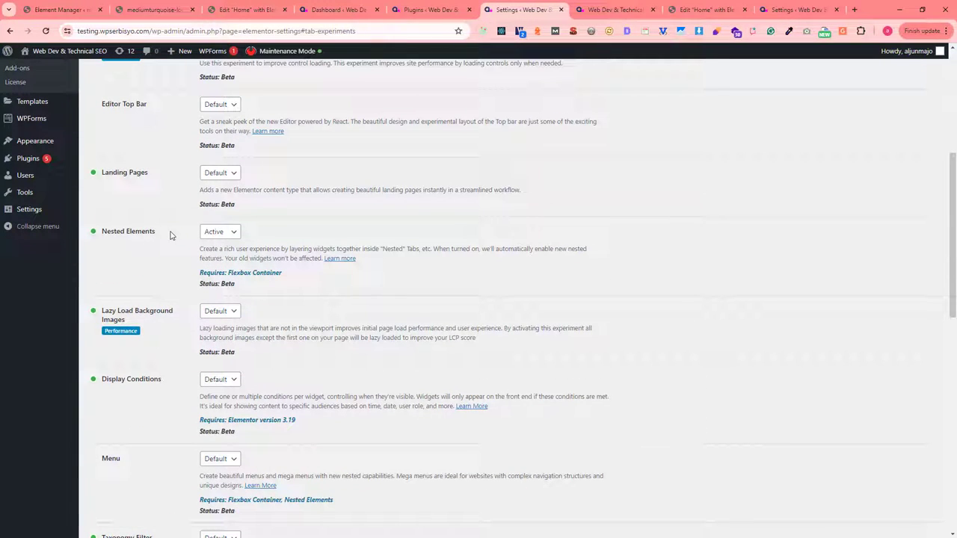
Step: Search the editor widgets for 'carou' and try dragging the now-available Carousel widget
{"action": "left_click", "coordinate": [703, 9]}
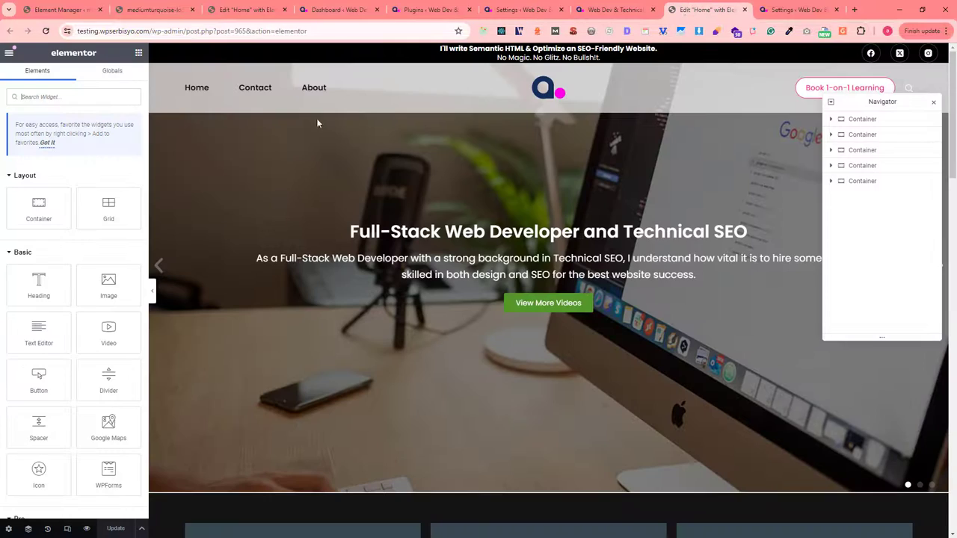
{"action": "left_click", "coordinate": [83, 97]}
{"action": "type", "text": "carou"}
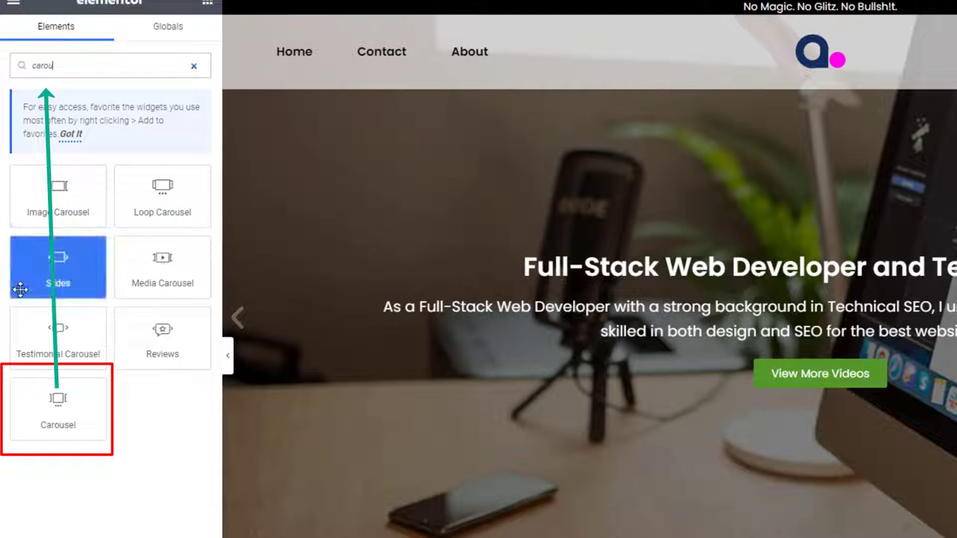
{"action": "mouse_move", "coordinate": [69, 435]}
{"action": "left_mouse_down"}
{"action": "mouse_move", "coordinate": [38, 424]}
{"action": "mouse_move", "coordinate": [380, 389]}
{"action": "mouse_move", "coordinate": [811, 311]}
{"action": "mouse_move", "coordinate": [247, 419]}
{"action": "mouse_move", "coordinate": [66, 426]}
{"action": "left_mouse_up"}
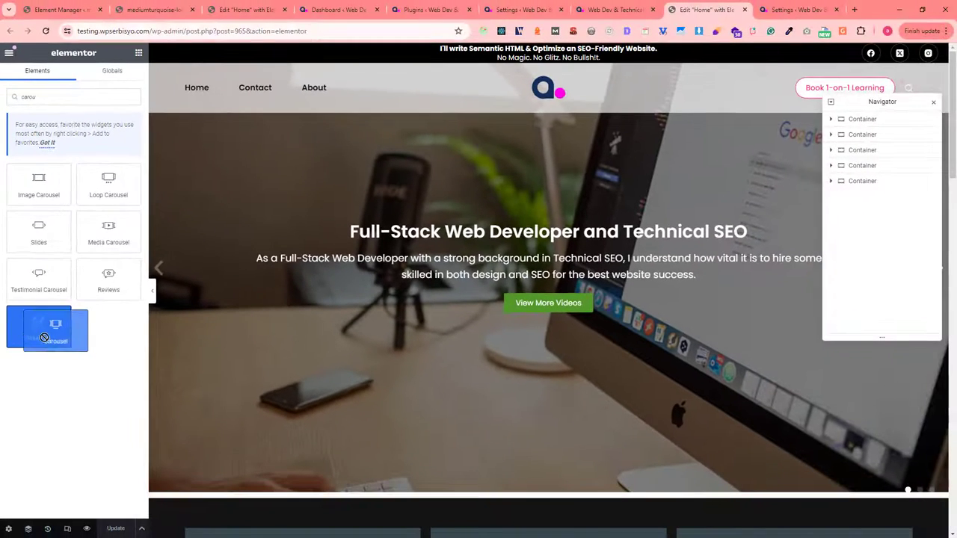
{"action": "left_click_drag", "start_coordinate": [44, 337], "coordinate": [98, 348]}
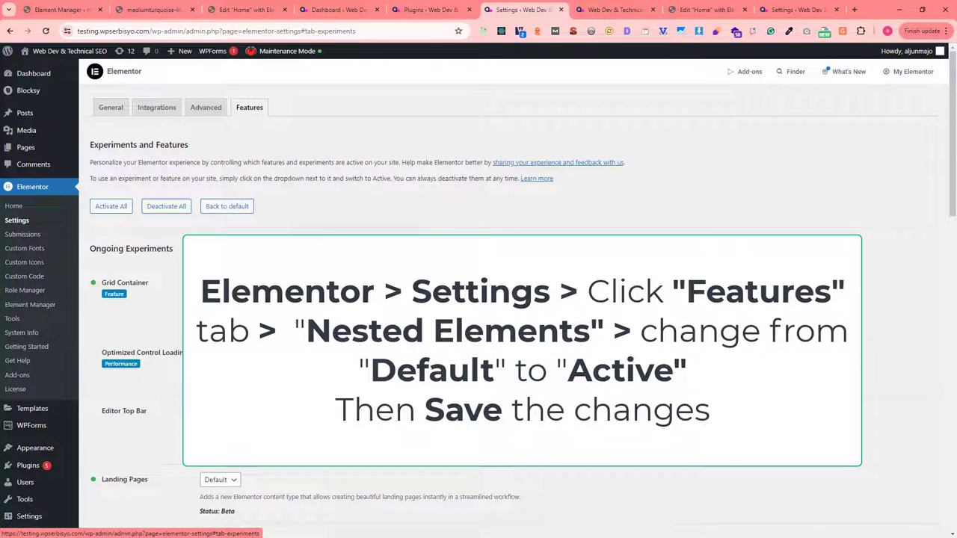
Step: Keep Nested Elements Active, then return to the editor's 'carou' search listing Carousel
{"action": "scroll", "coordinate": [153, 398], "scroll_direction": "down", "scroll_amount": 2}
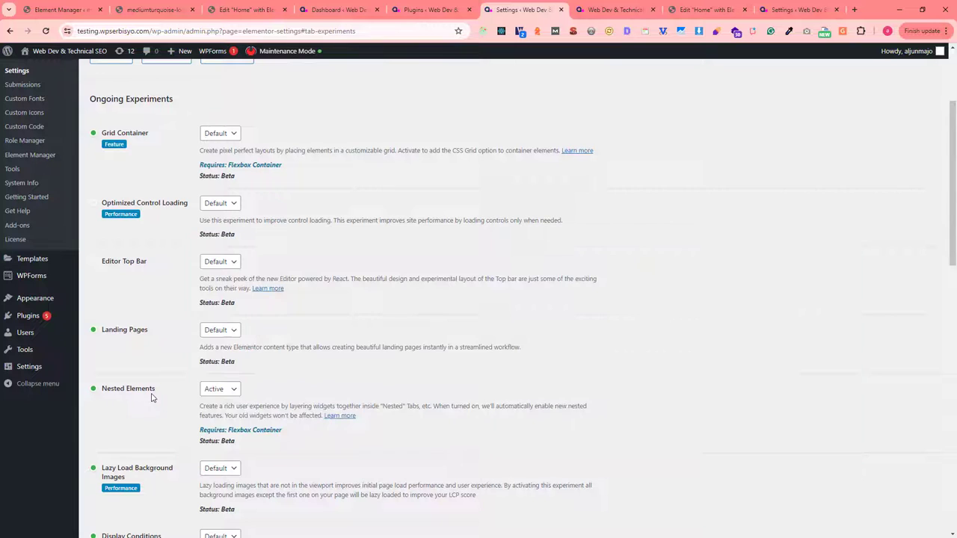
{"action": "left_click", "coordinate": [215, 390]}
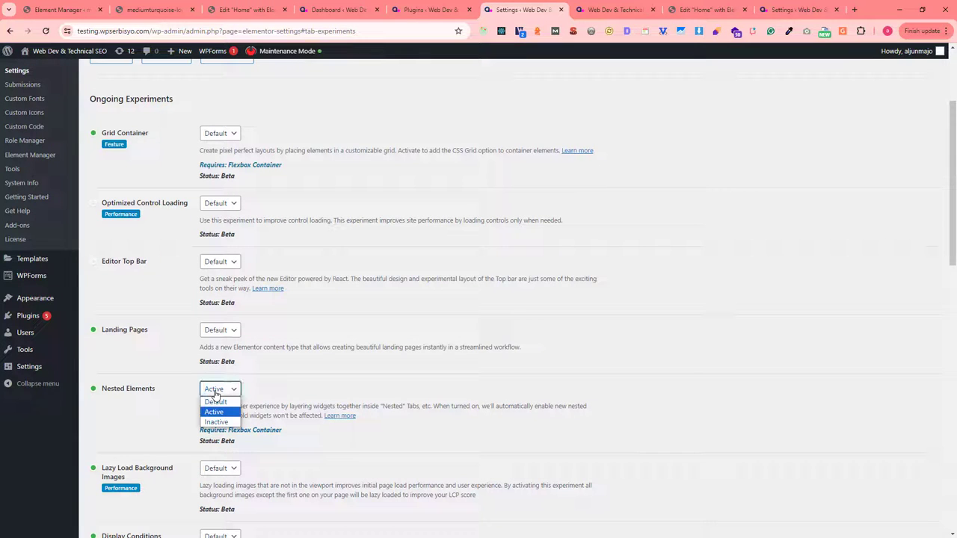
{"action": "left_click", "coordinate": [215, 394]}
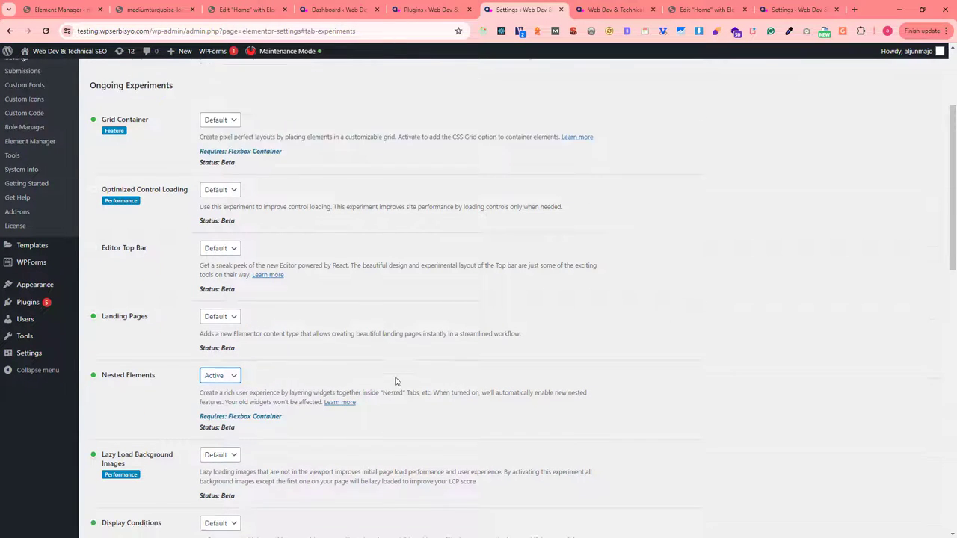
{"action": "scroll", "coordinate": [395, 379], "scroll_direction": "down", "scroll_amount": 10}
{"action": "scroll", "coordinate": [396, 382], "scroll_direction": "down", "scroll_amount": 2}
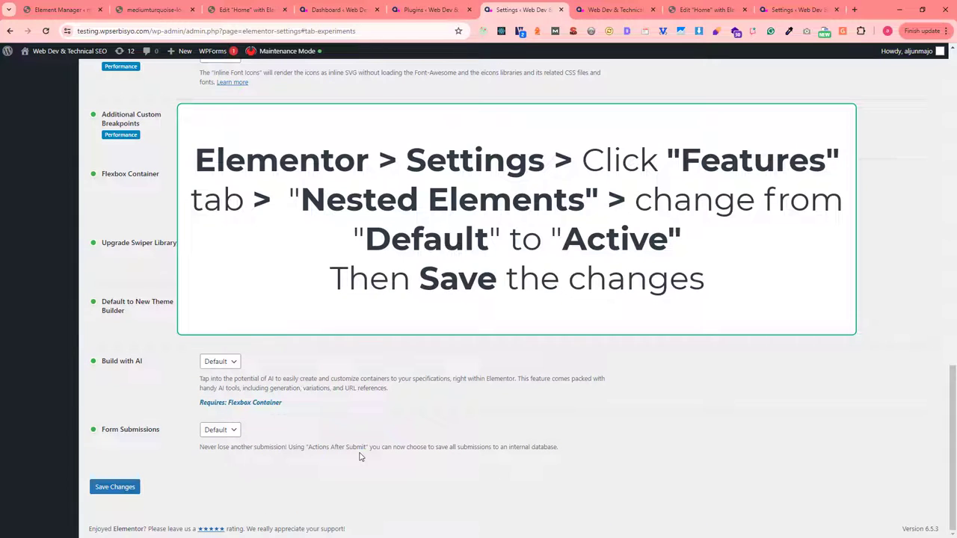
{"action": "scroll", "coordinate": [360, 456], "scroll_direction": "up", "scroll_amount": 10}
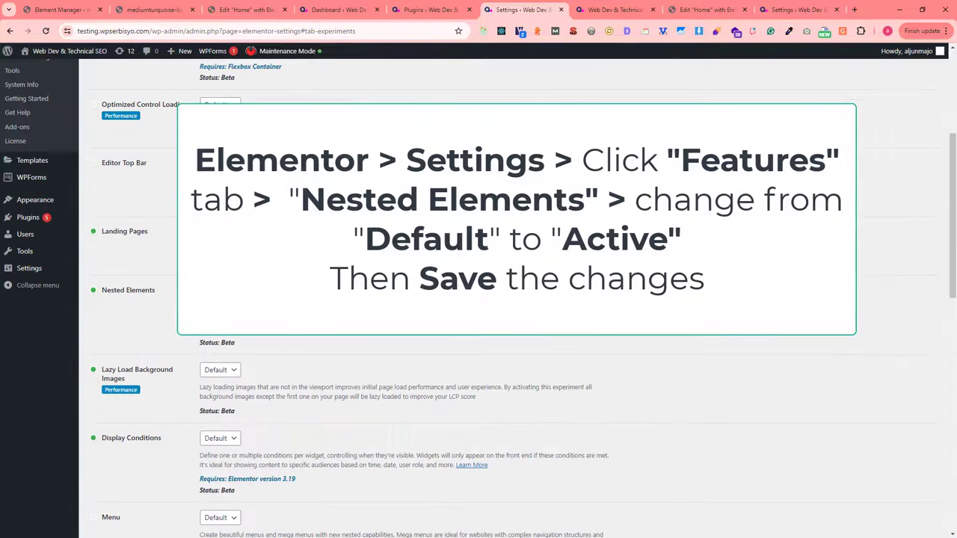
{"action": "left_click", "coordinate": [695, 11]}
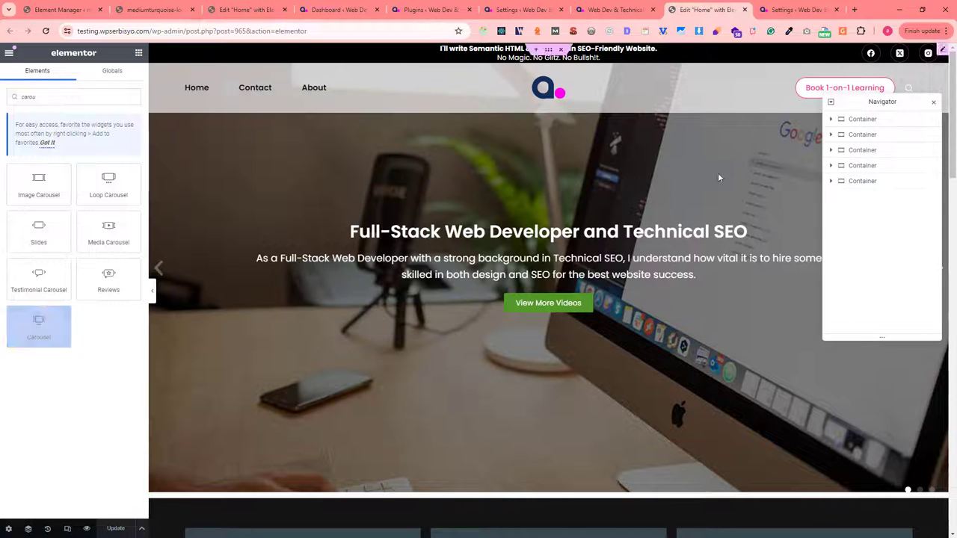
Step: In the Navigator, expand the first container and the Carousel widget to reveal its three slides
{"action": "left_click", "coordinate": [830, 120]}
{"action": "left_click", "coordinate": [837, 135]}
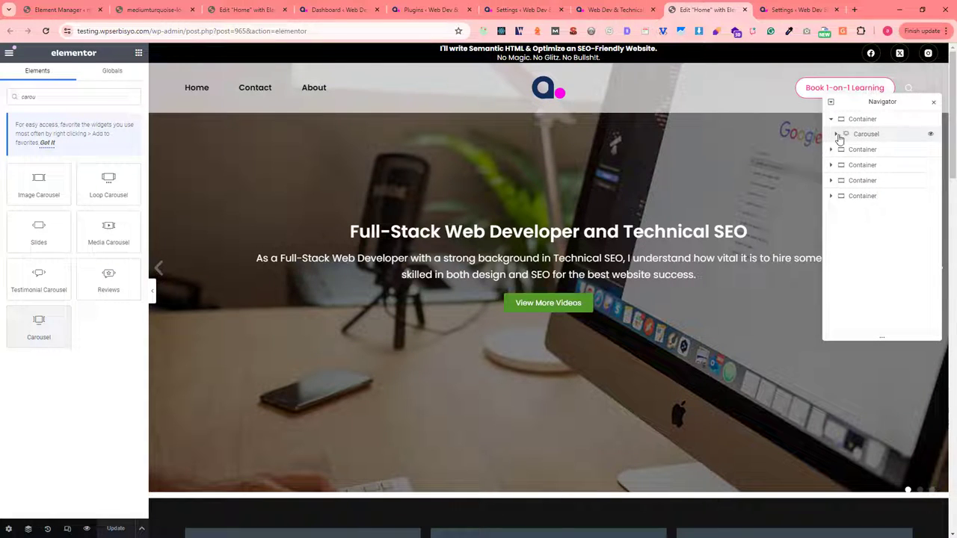
{"action": "left_click", "coordinate": [836, 134]}
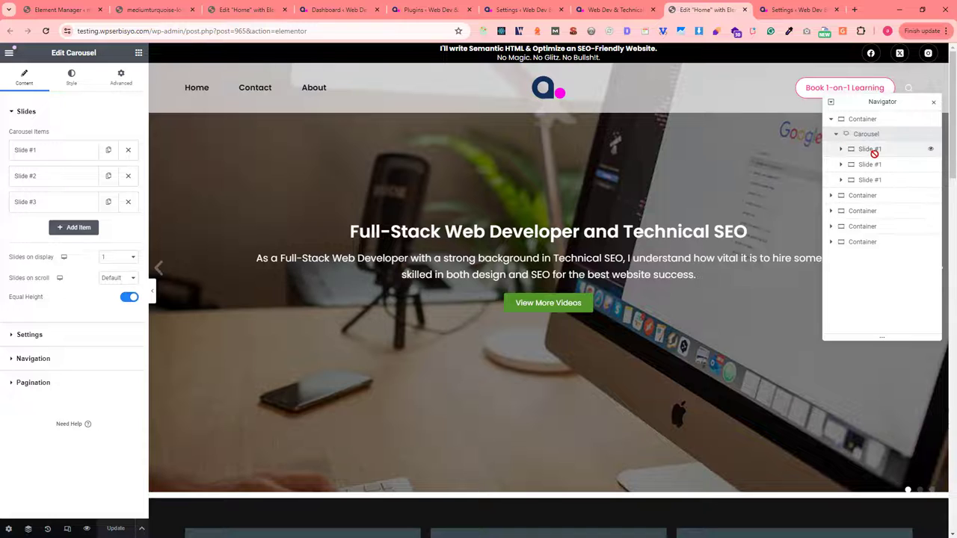